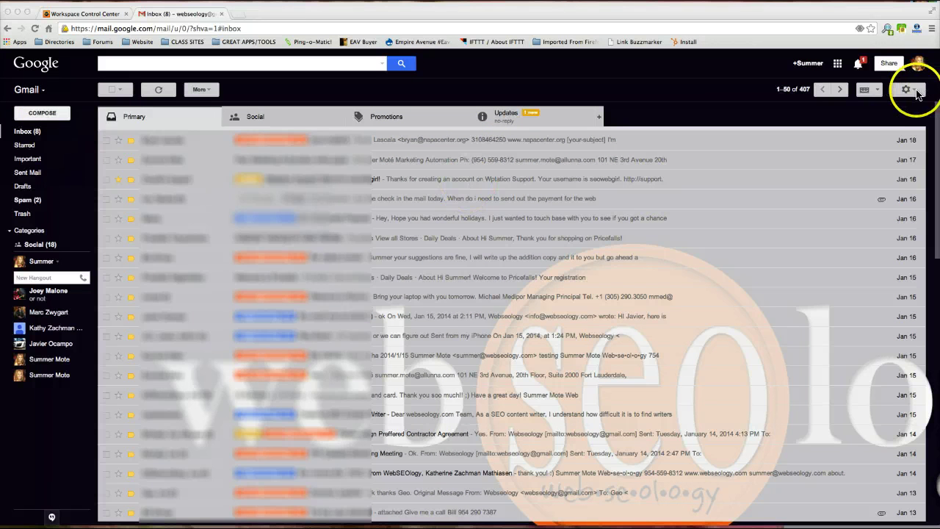
# Go to Settings from the gear menu and show the Accounts tab
pyautogui.click(911, 89)
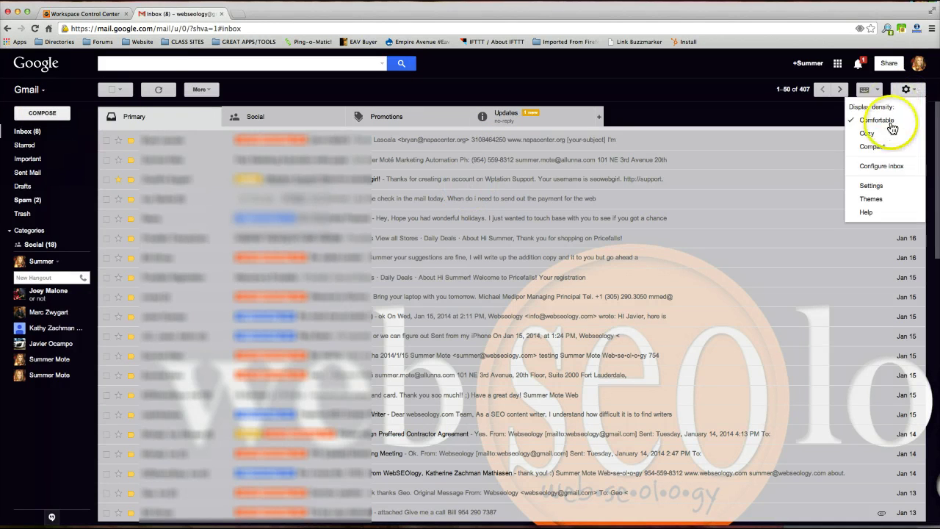
pyautogui.click(871, 187)
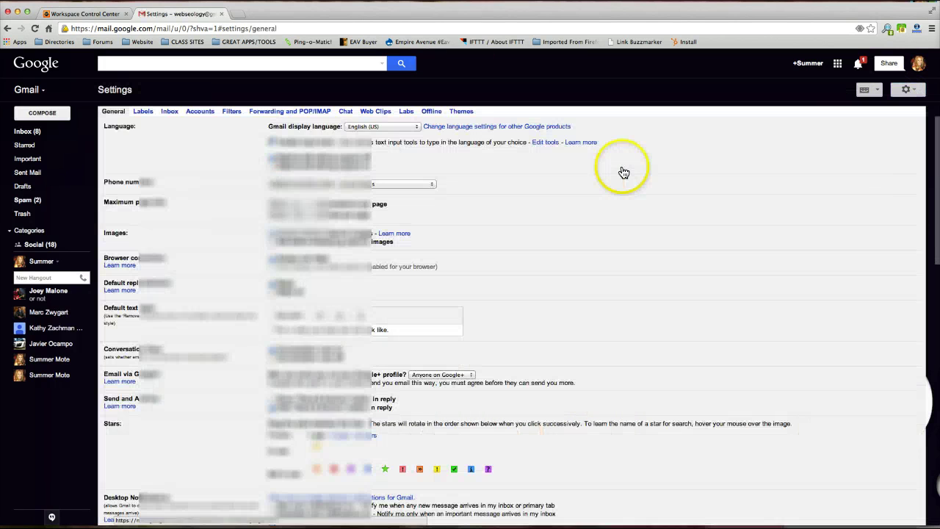
pyautogui.click(200, 111)
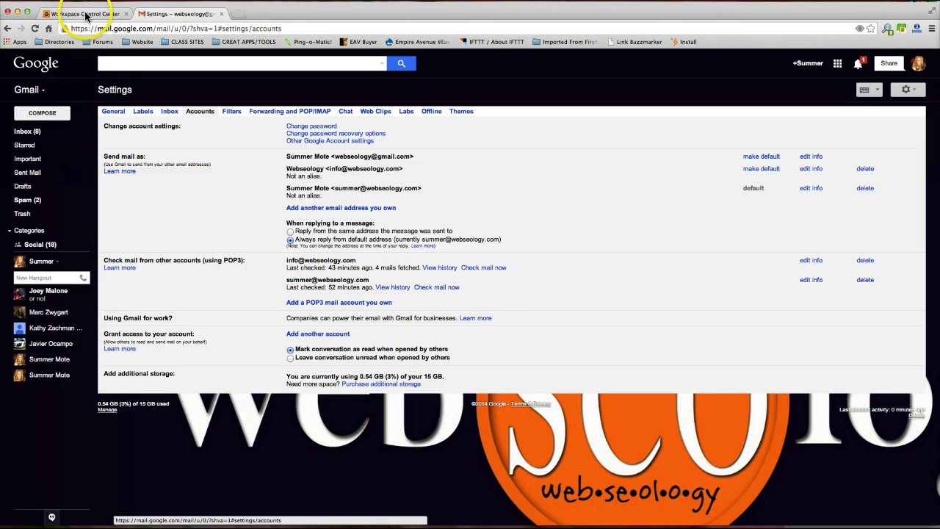
pyautogui.click(88, 13)
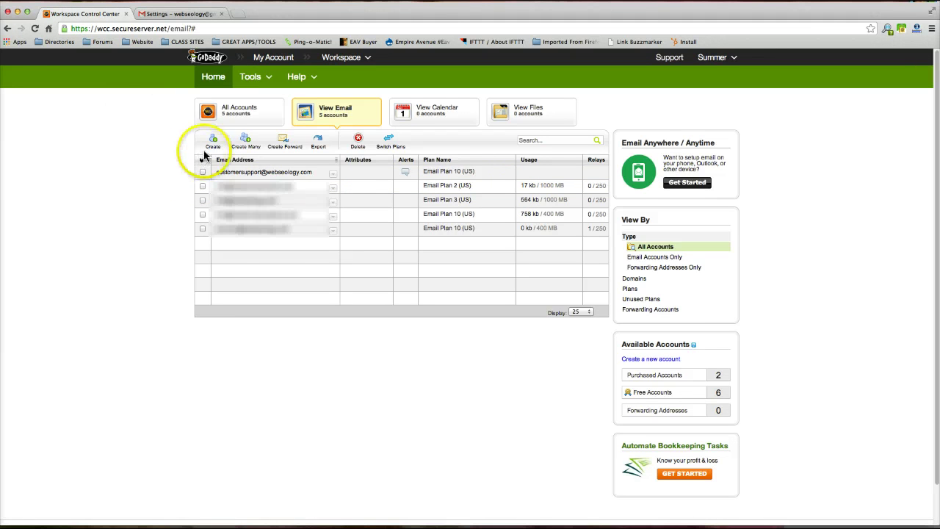
pyautogui.click(245, 174)
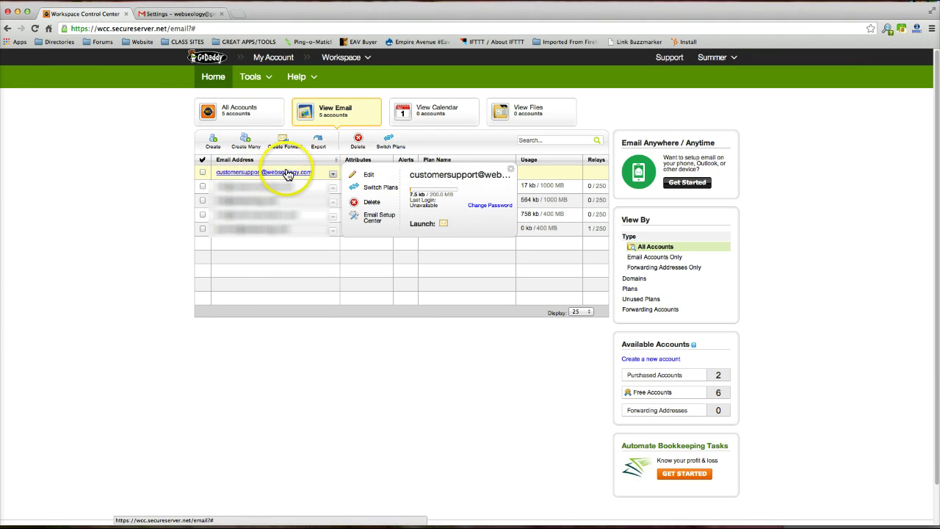
pyautogui.click(306, 186)
pyautogui.click(309, 173)
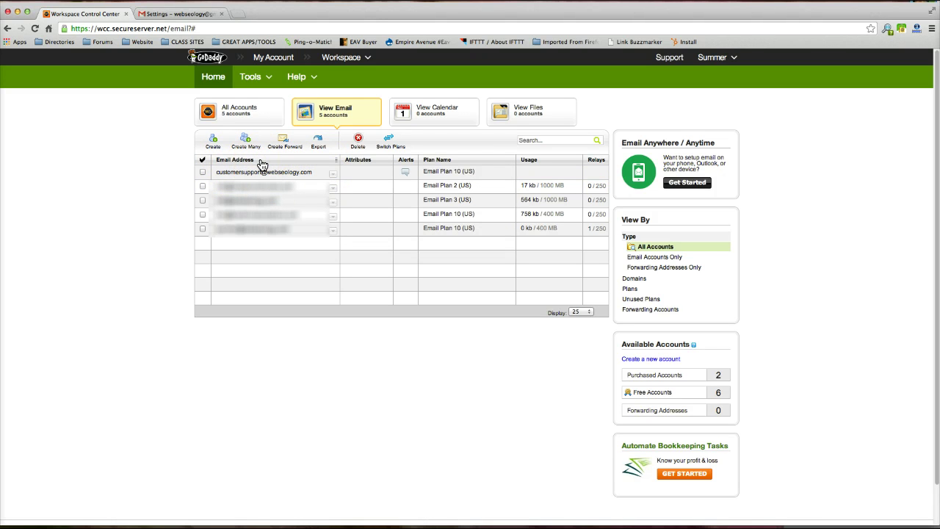
pyautogui.click(176, 13)
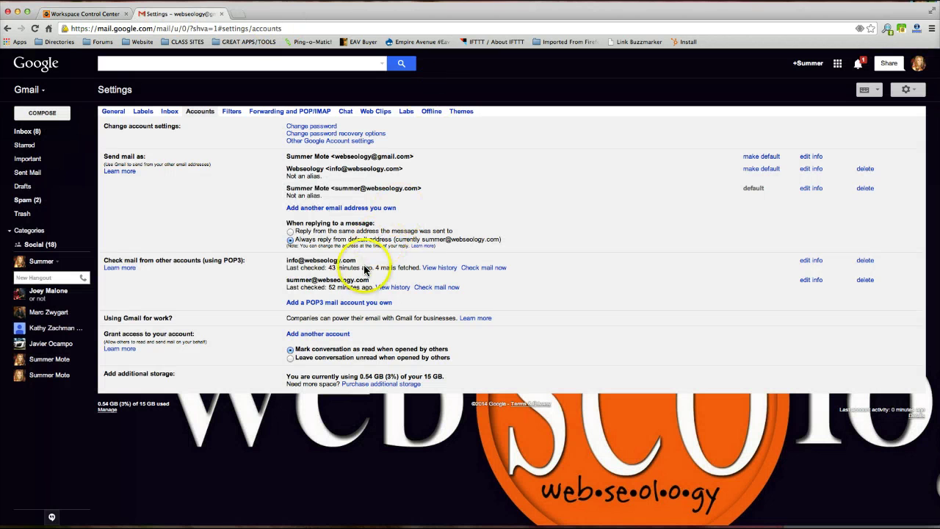
pyautogui.click(334, 306)
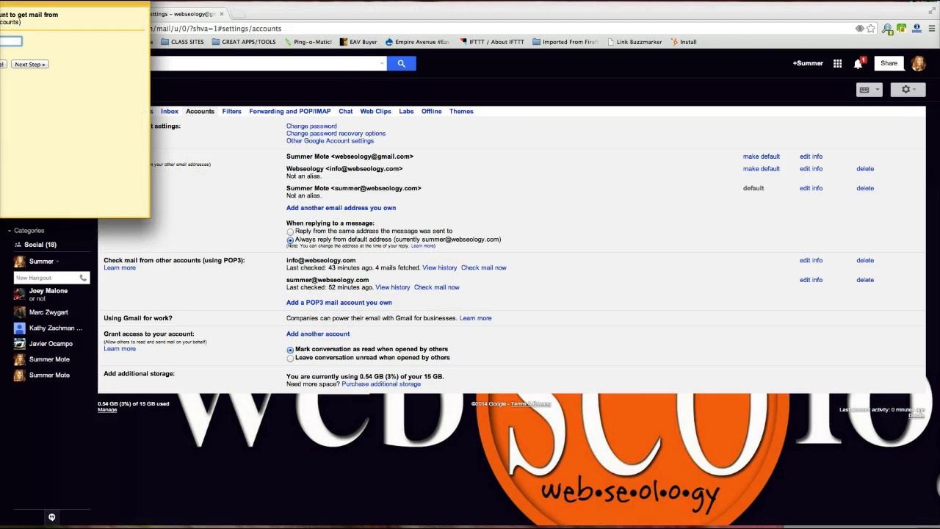
pyautogui.moveTo(2, 1); pyautogui.dragTo(568, 78)
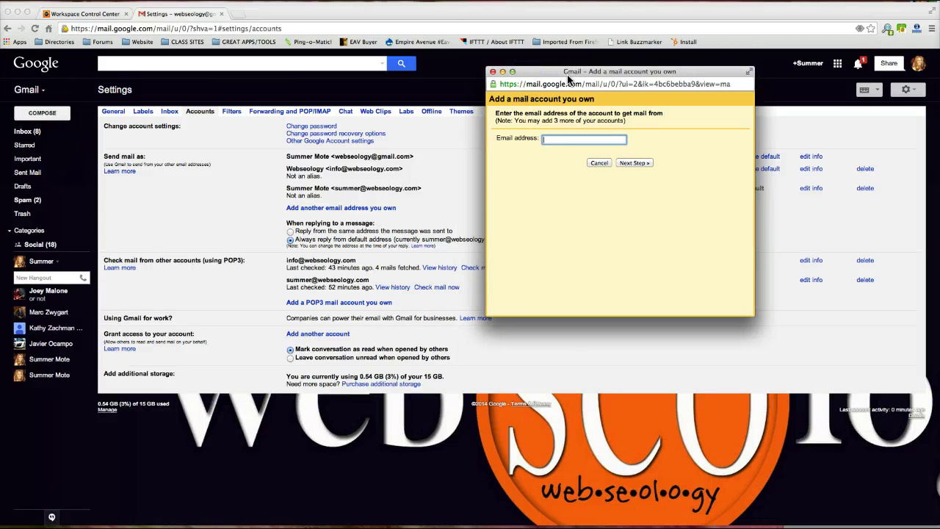
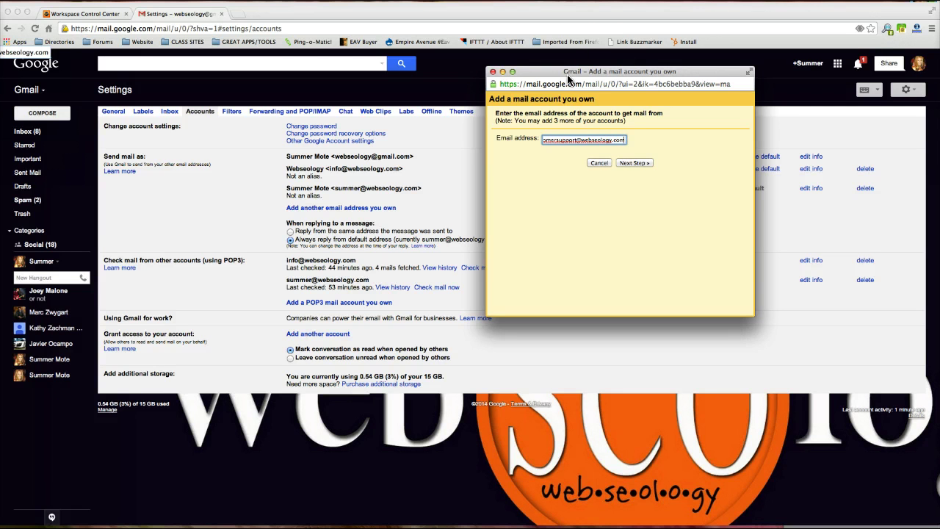
# Continue to the mail server settings and inspect the POP server mail.webseology.com
pyautogui.click(633, 163)
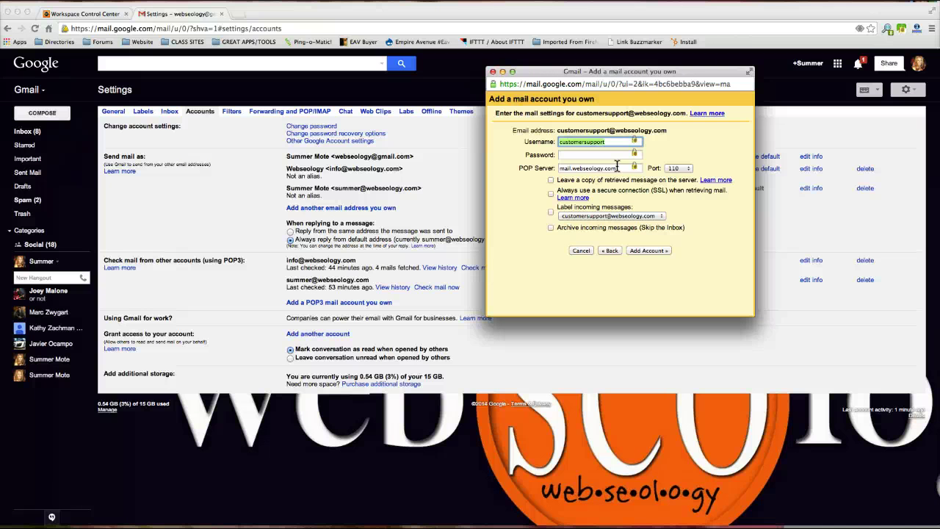
pyautogui.moveTo(620, 168); pyautogui.dragTo(541, 168)
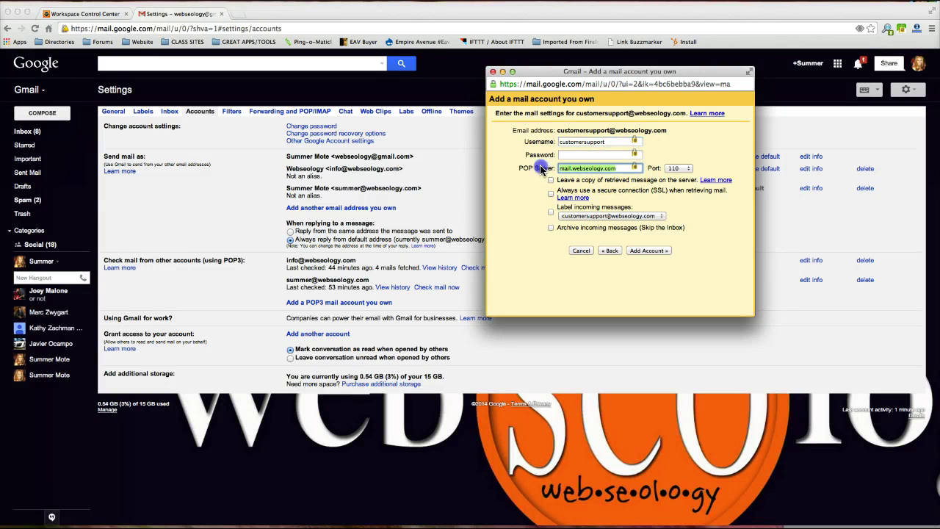
pyautogui.click(613, 168)
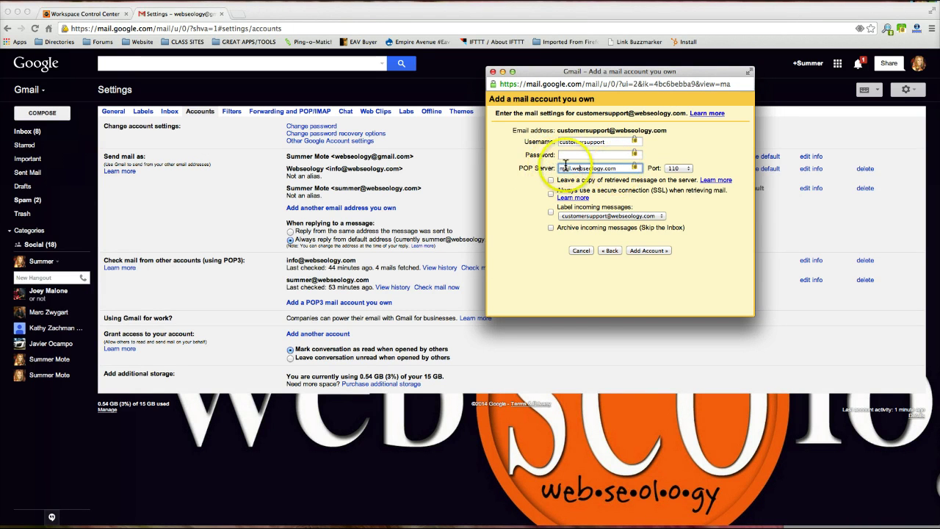
pyautogui.moveTo(617, 168); pyautogui.dragTo(560, 168)
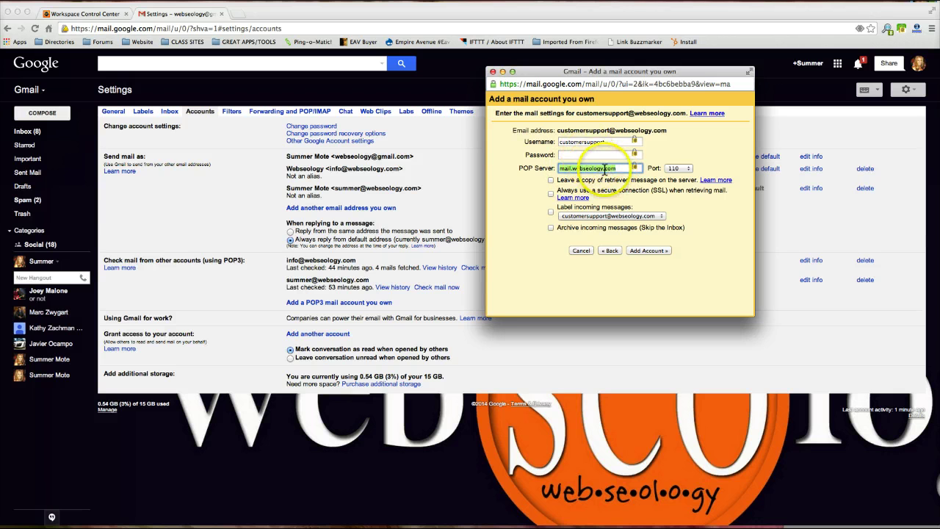
pyautogui.click(608, 141)
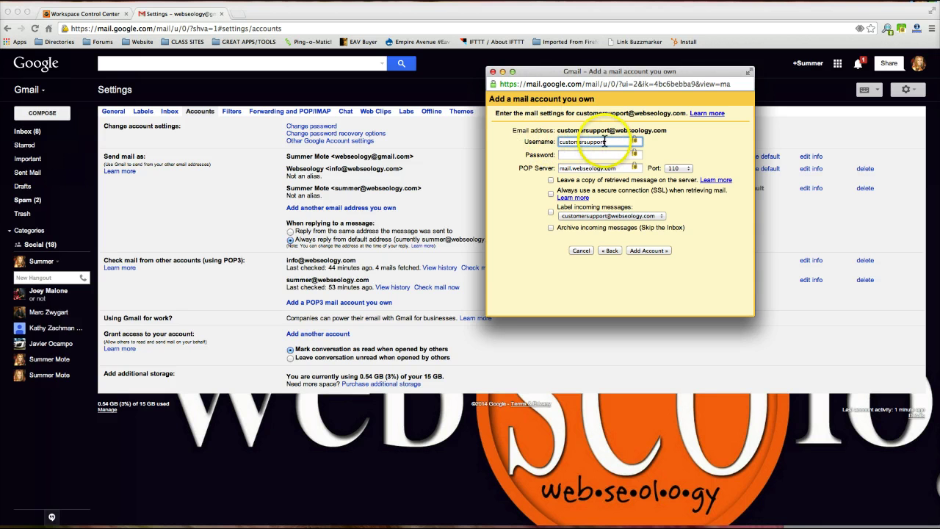
pyautogui.moveTo(694, 130); pyautogui.dragTo(551, 130)
pyautogui.click(665, 133)
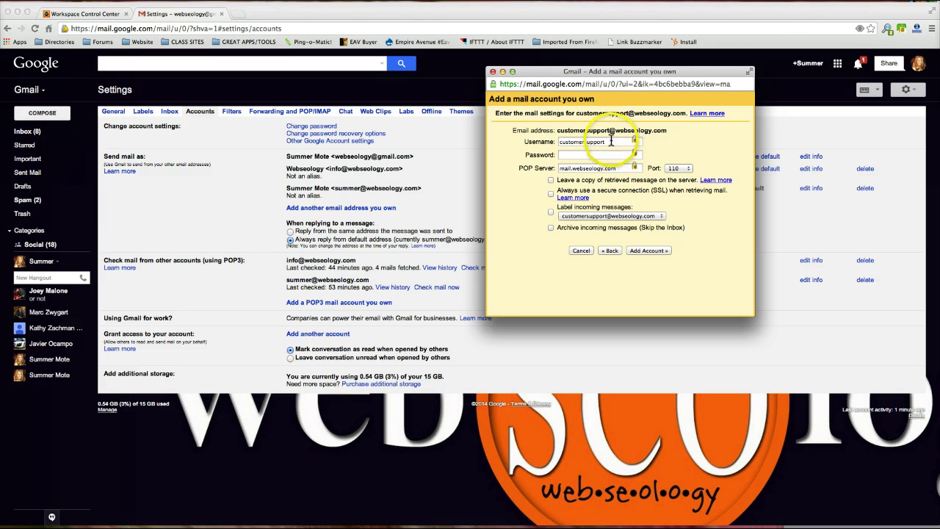
pyautogui.click(610, 141)
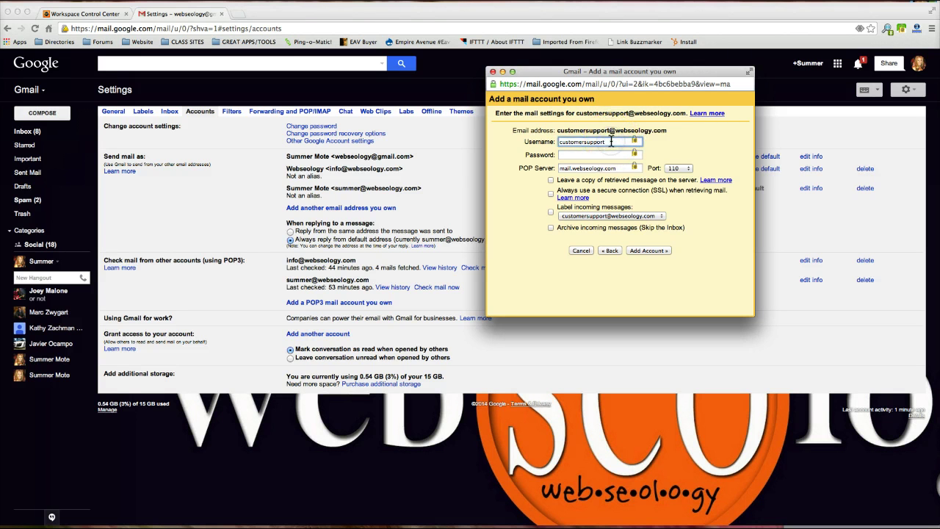
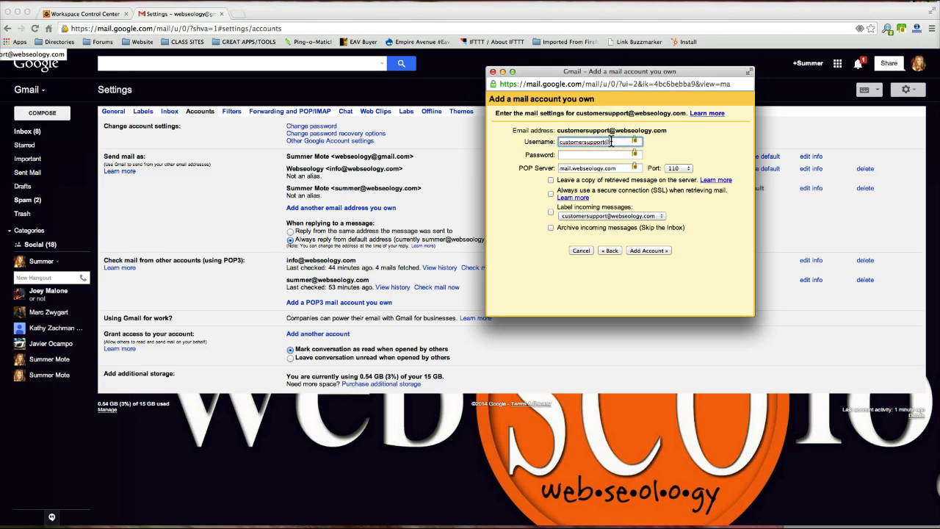
pyautogui.press('Tab')
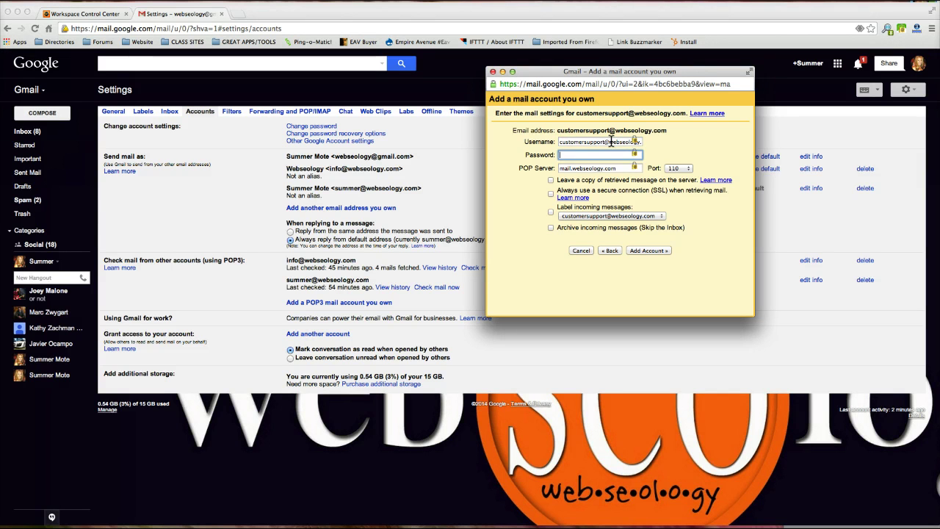
pyautogui.click(88, 14)
pyautogui.moveTo(270, 177)
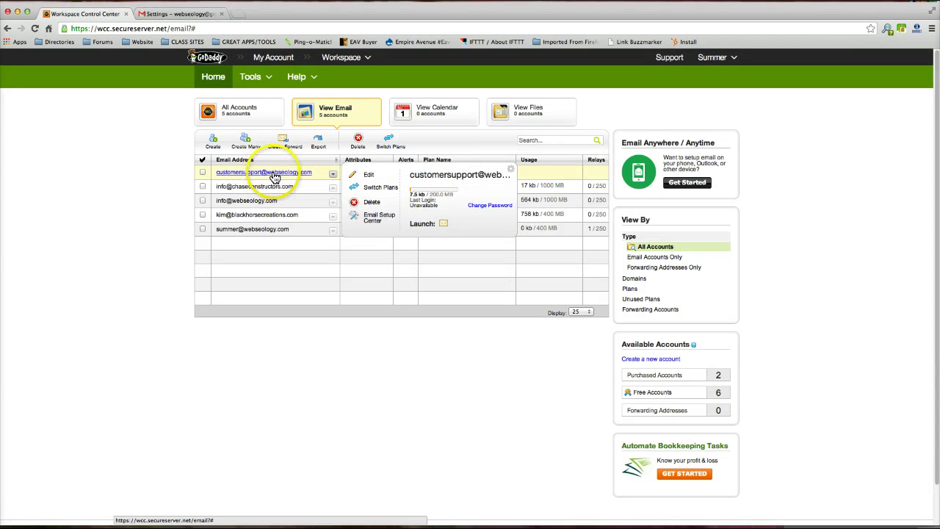
pyautogui.click(183, 14)
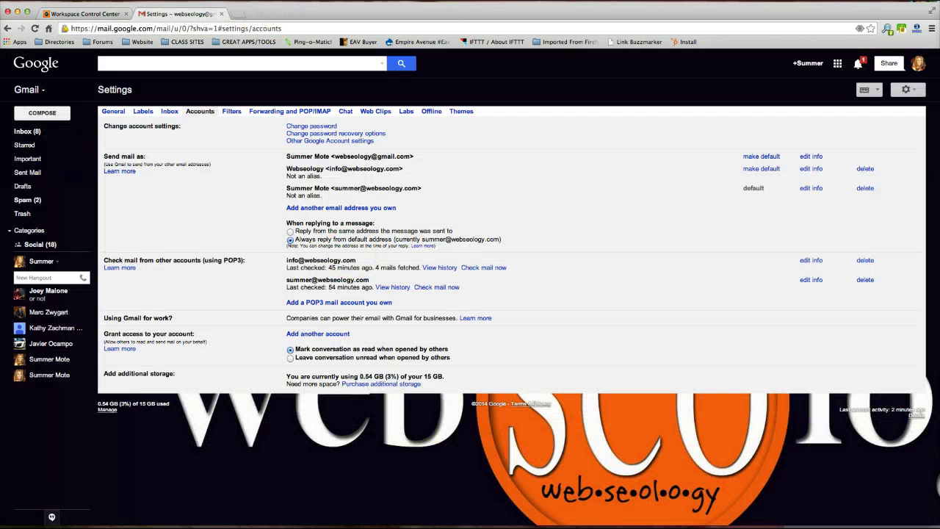
# Replace POP server mail.webseology.com with pop.secureserver.net, keeping port 110
pyautogui.click(347, 497)
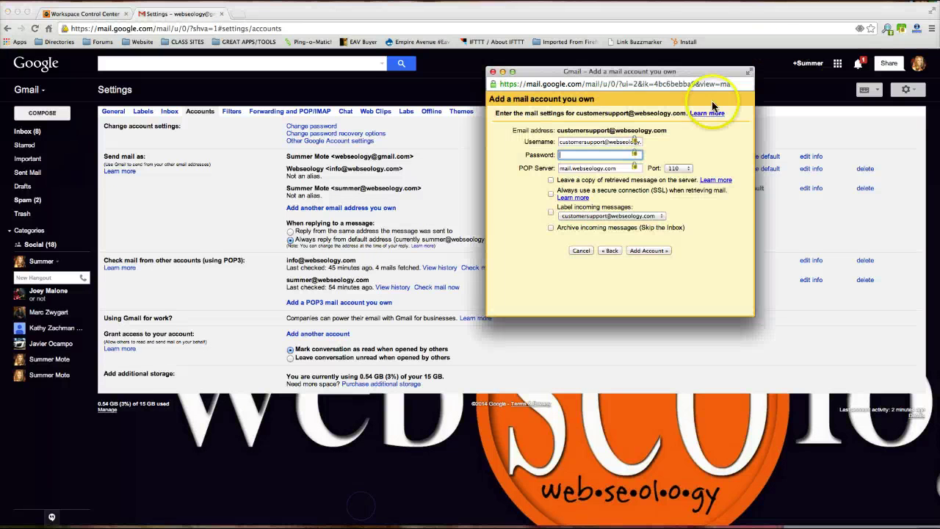
pyautogui.click(595, 163)
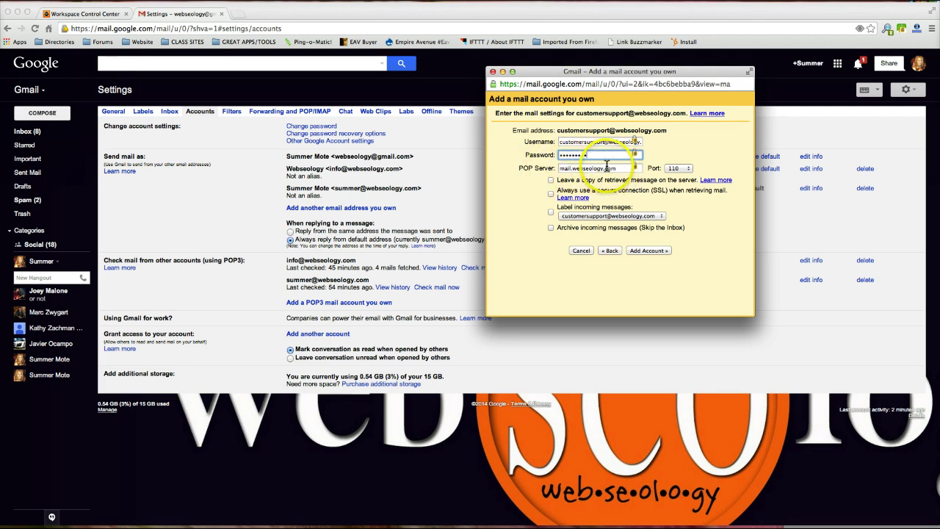
pyautogui.moveTo(618, 168); pyautogui.dragTo(556, 169)
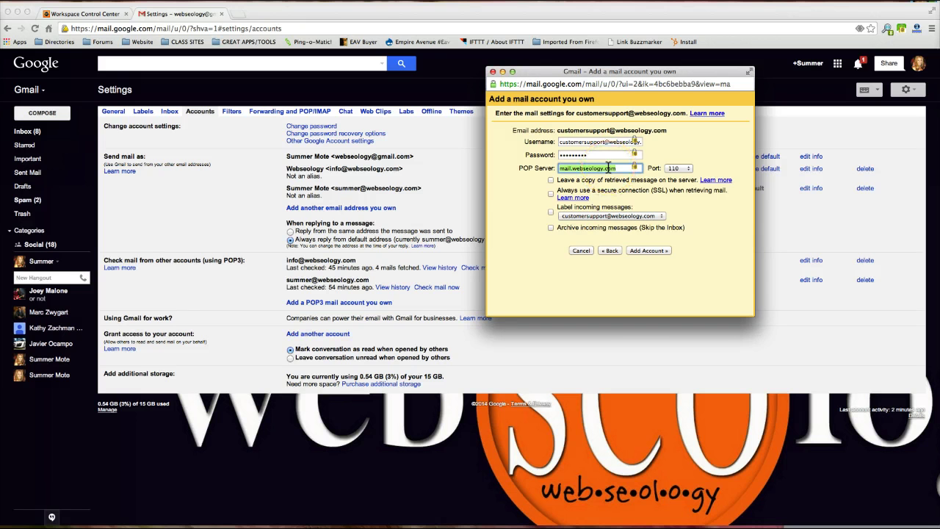
pyautogui.write('pop.secureserver.net')
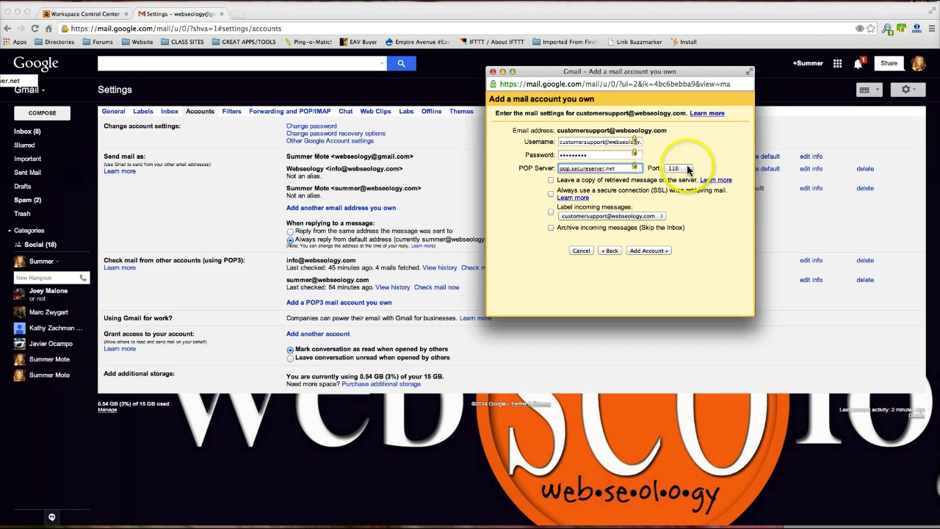
pyautogui.click(551, 211)
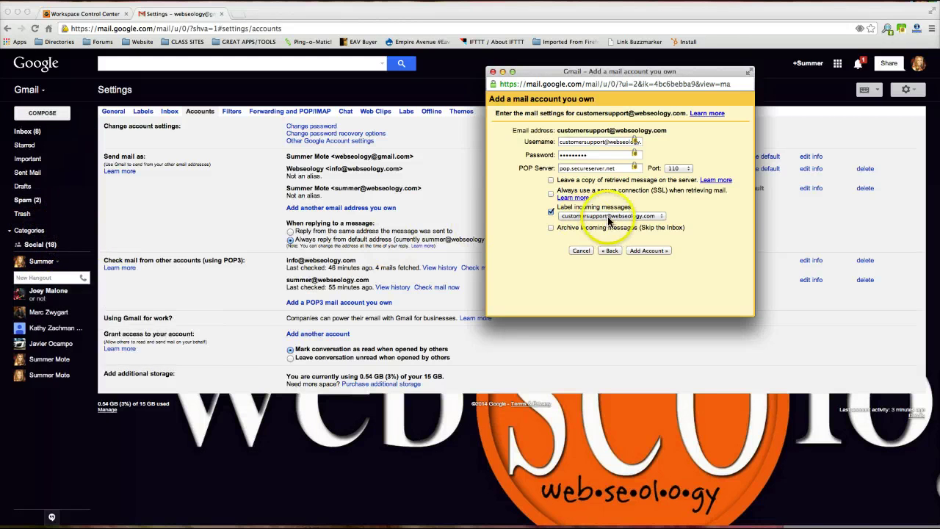
pyautogui.click(643, 251)
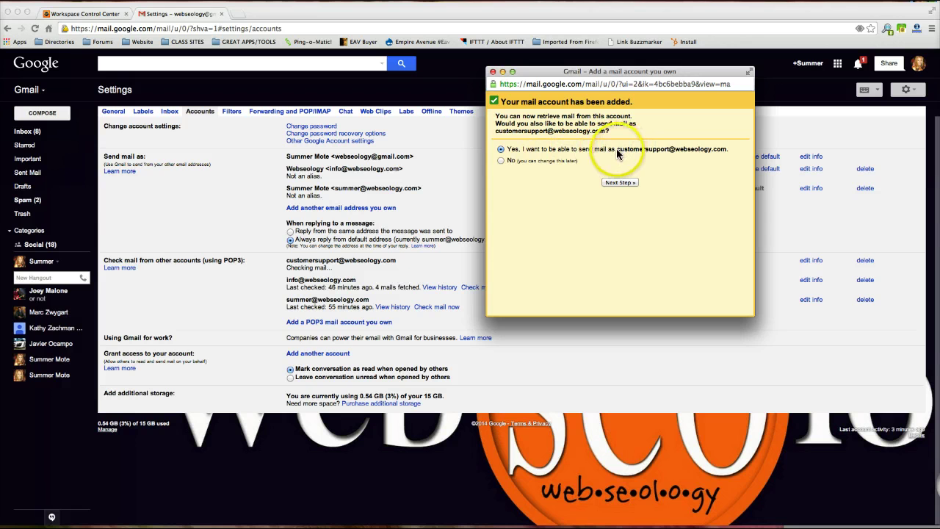
pyautogui.click(729, 147)
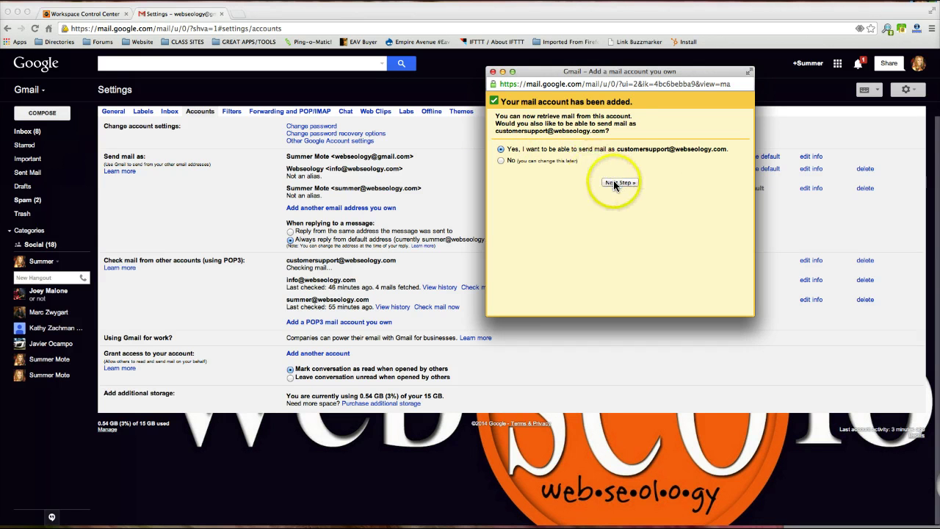
# Set the sender name to Customer Support and untick Treat as an alias
pyautogui.click(615, 184)
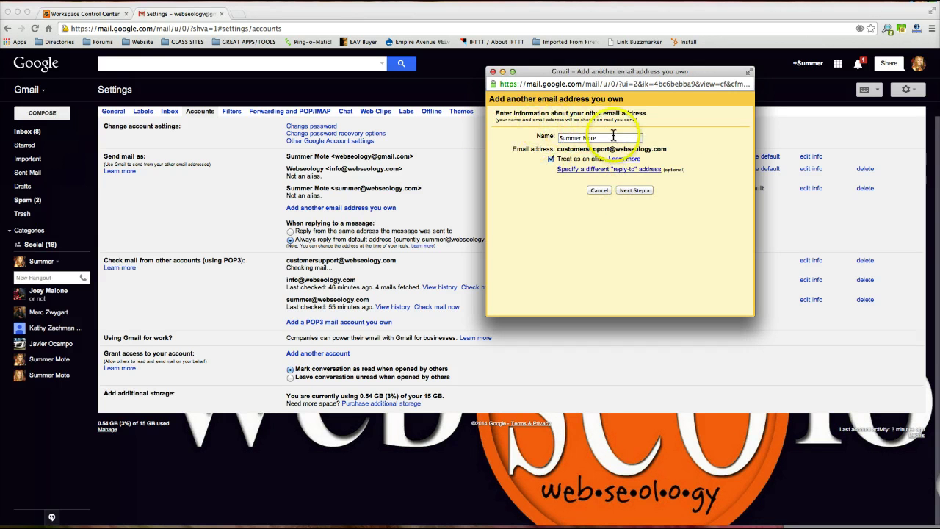
pyautogui.moveTo(620, 137); pyautogui.dragTo(534, 129)
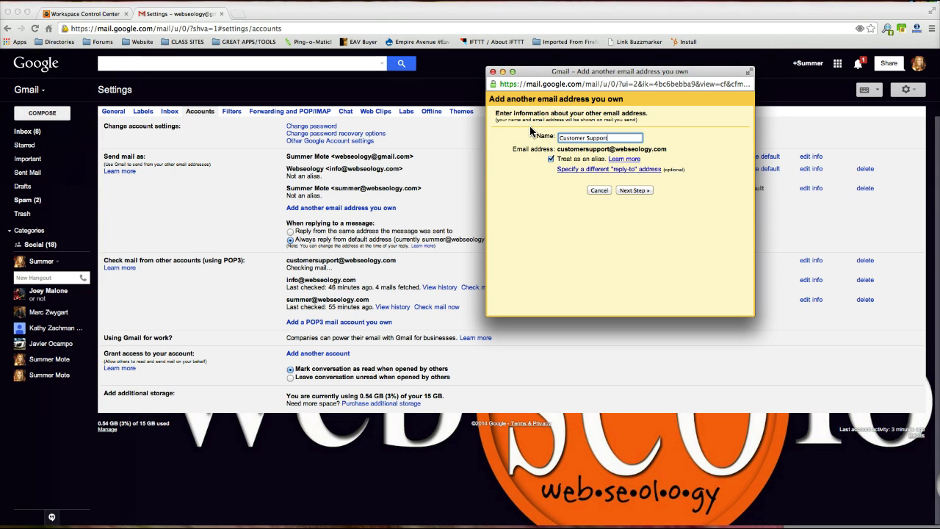
pyautogui.moveTo(502, 163); pyautogui.dragTo(552, 161)
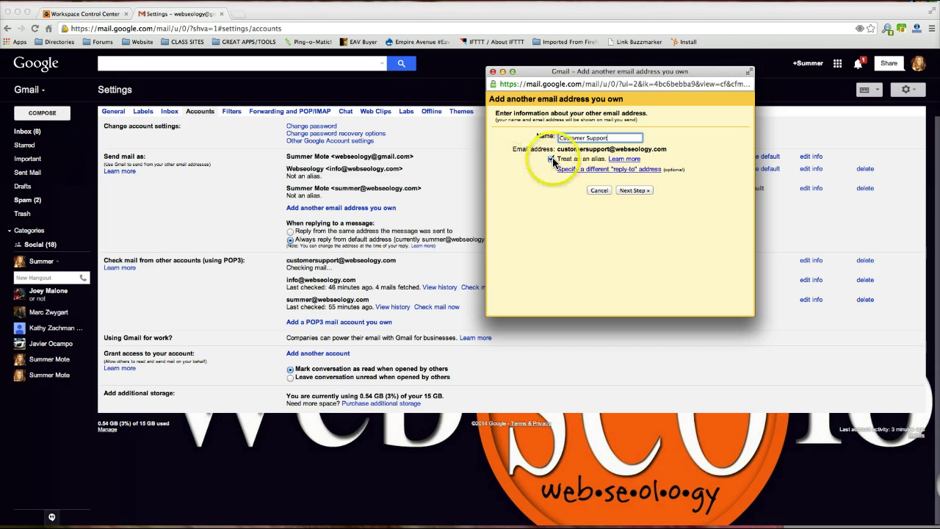
pyautogui.click(551, 160)
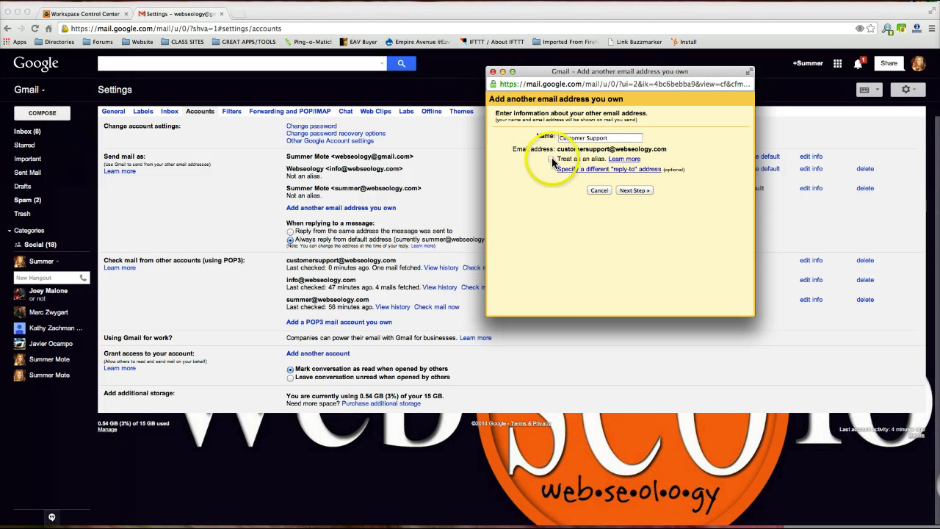
pyautogui.click(551, 158)
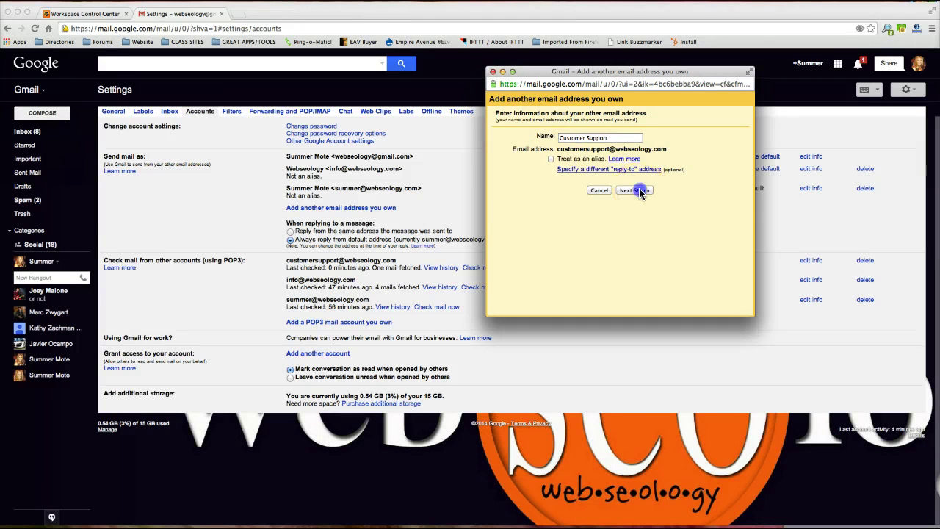
pyautogui.click(638, 190)
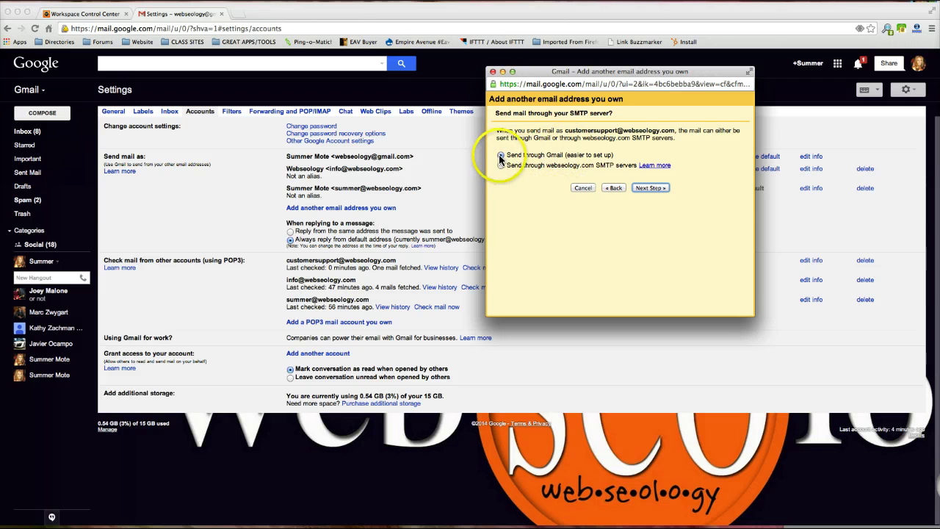
pyautogui.click(649, 188)
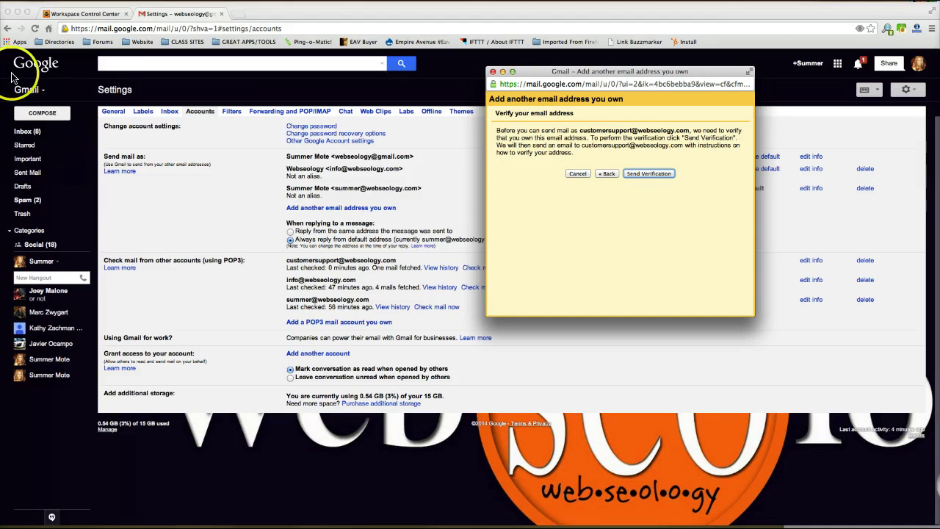
pyautogui.click(639, 174)
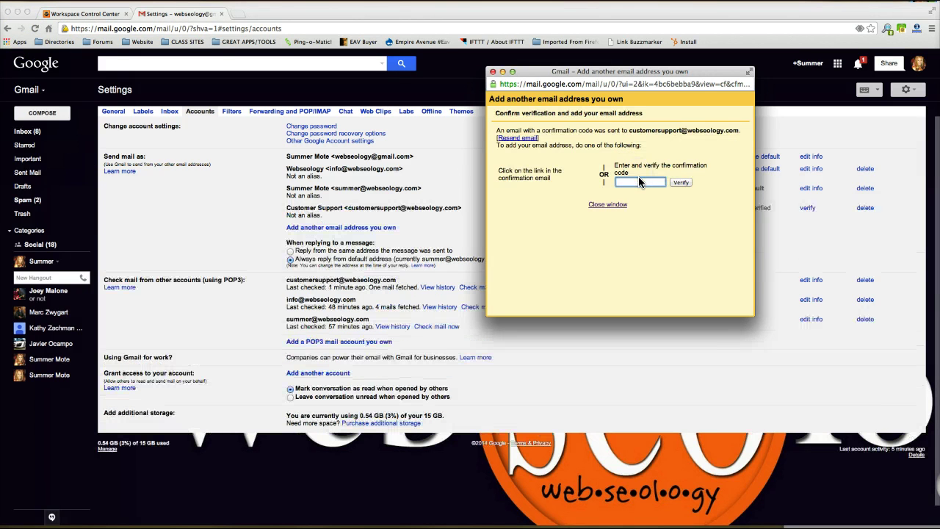
pyautogui.click(27, 132)
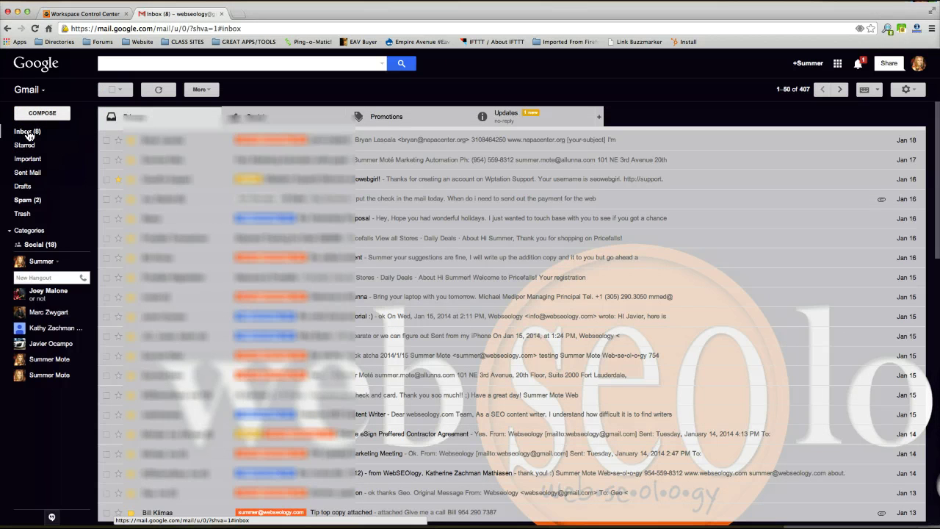
pyautogui.click(30, 230)
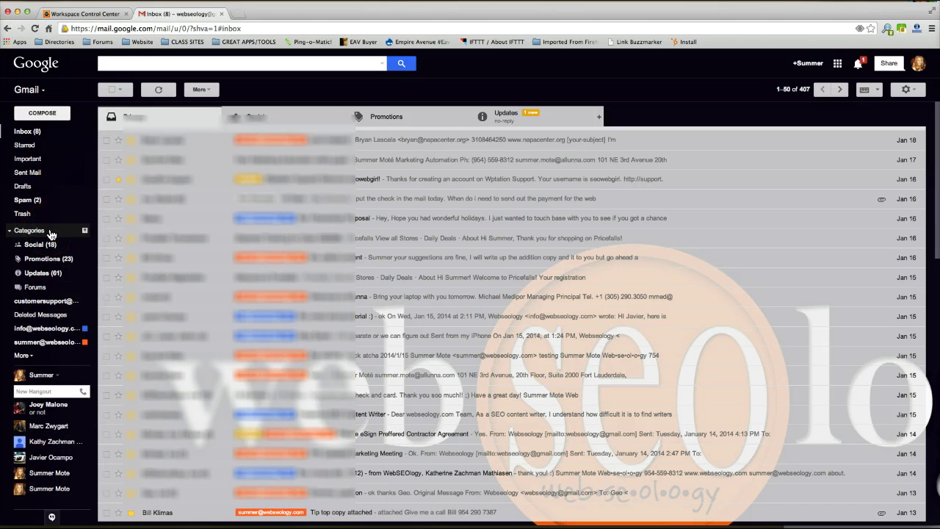
pyautogui.click(44, 301)
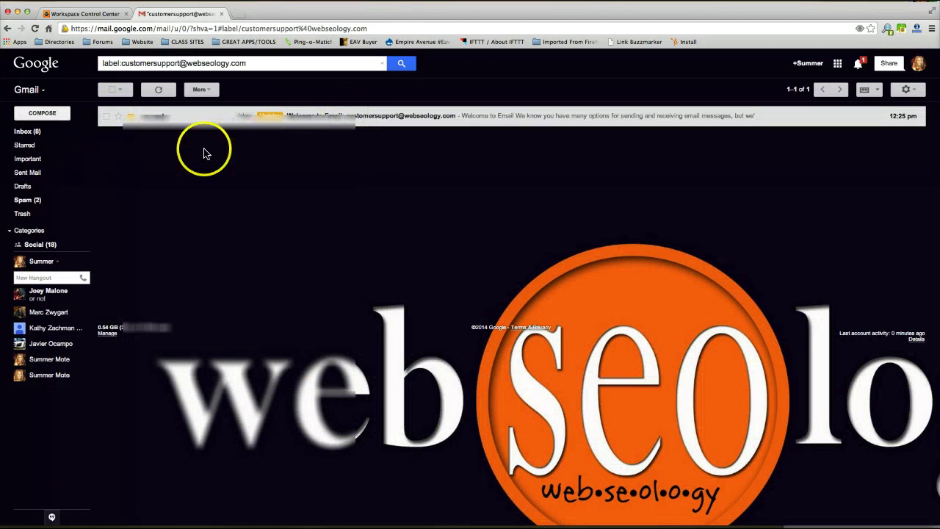
pyautogui.click(374, 118)
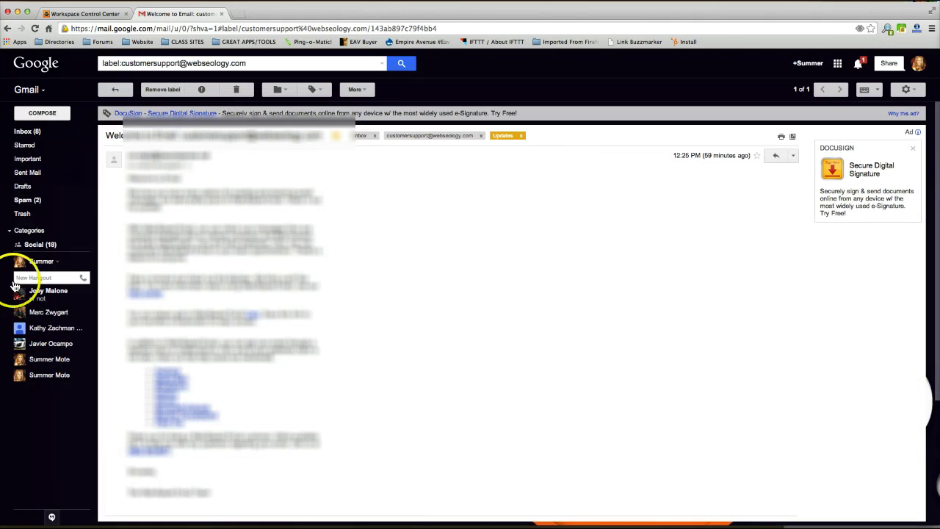
pyautogui.moveTo(42, 272)
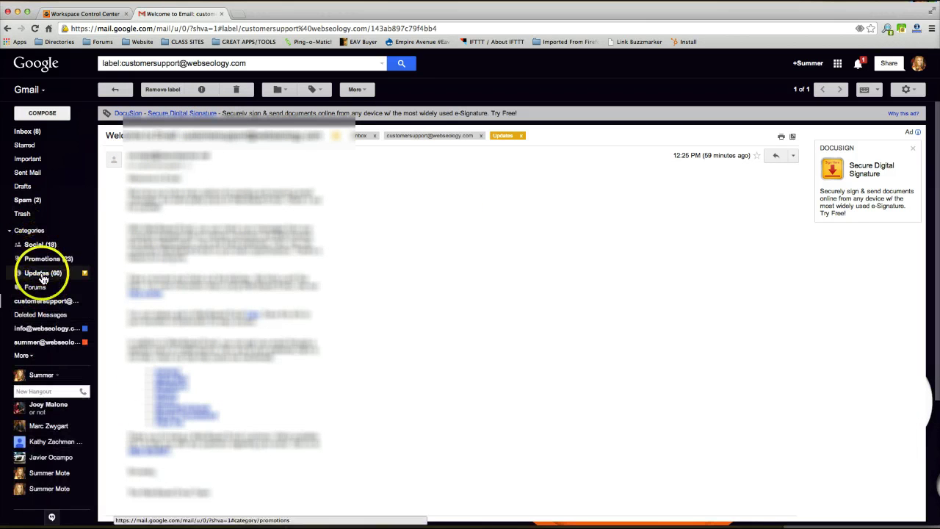
pyautogui.click(46, 301)
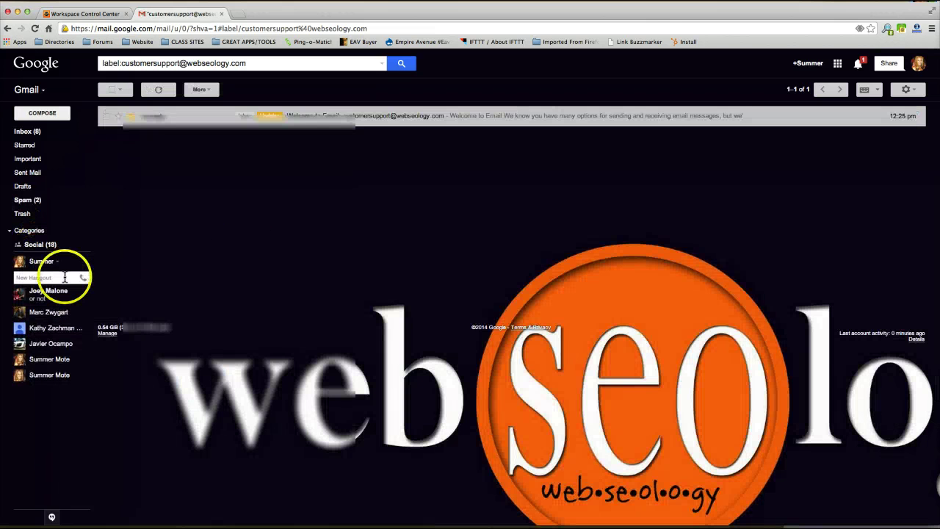
# Refresh the inbox, check Primary, Social, Promotions and Updates, then reopen the customersupport label
pyautogui.moveTo(41, 217)
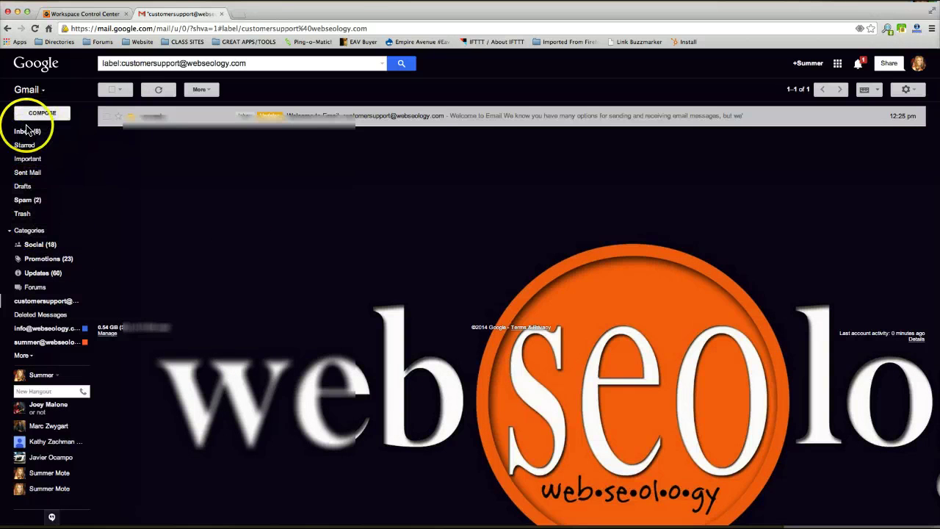
pyautogui.click(27, 131)
pyautogui.click(174, 91)
pyautogui.click(168, 122)
pyautogui.click(252, 117)
pyautogui.click(409, 118)
pyautogui.click(513, 117)
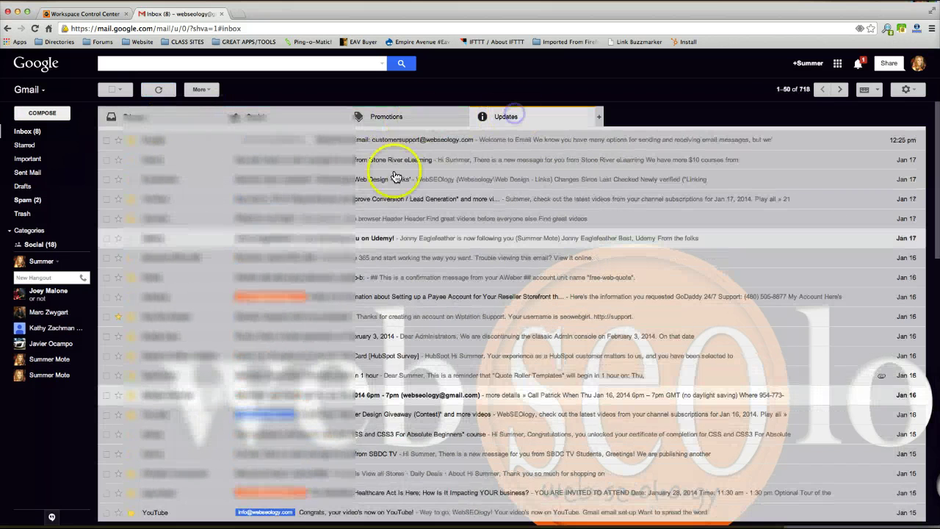
pyautogui.click(164, 116)
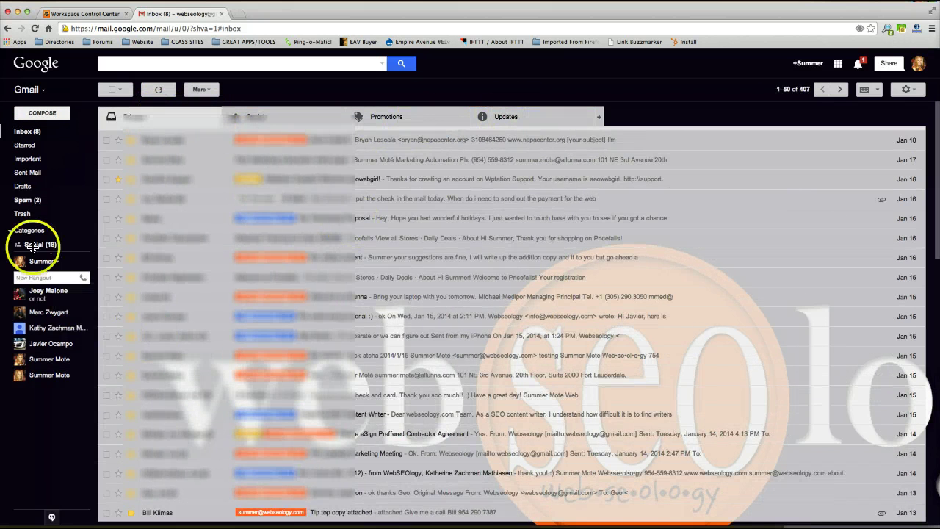
pyautogui.moveTo(24, 152)
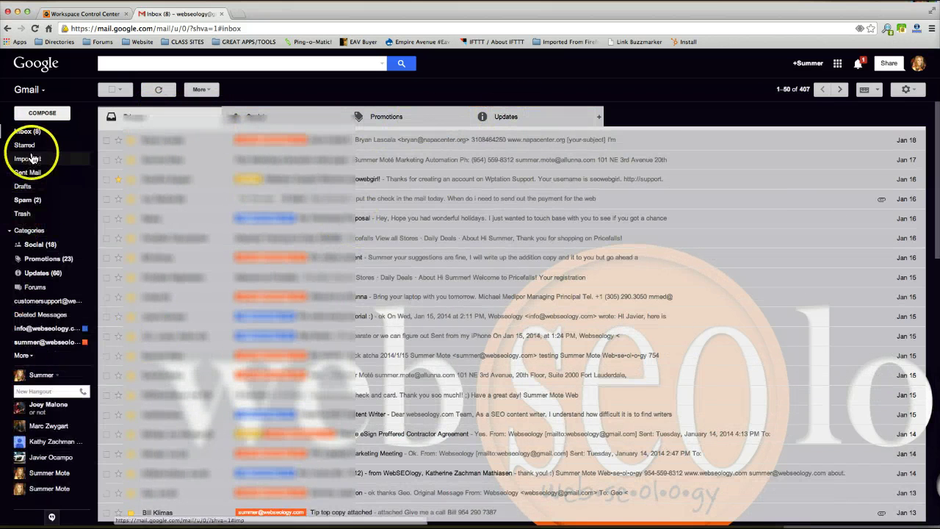
pyautogui.click(42, 301)
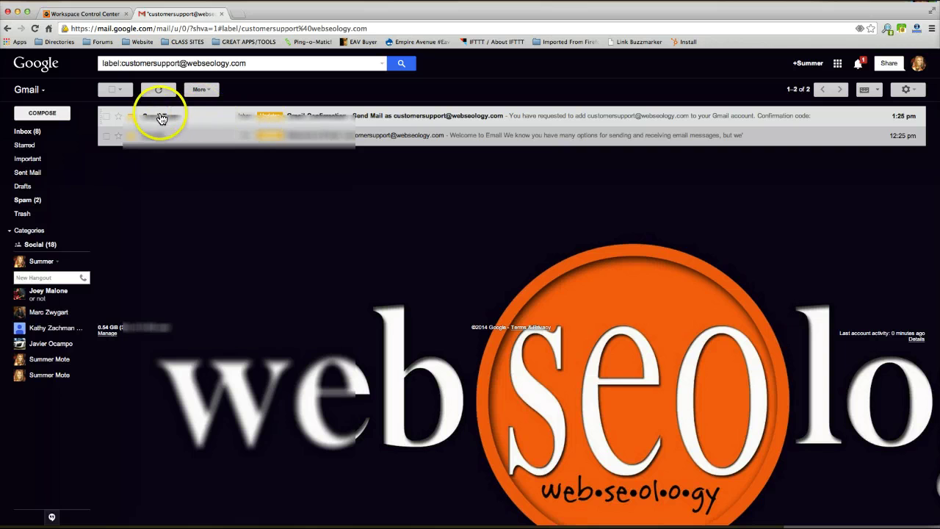
pyautogui.click(326, 118)
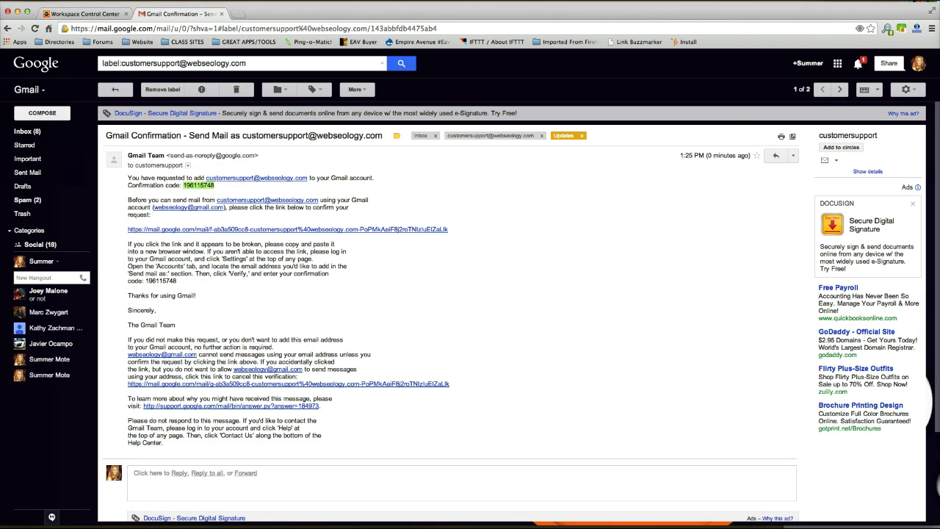
pyautogui.rightClick(399, 525)
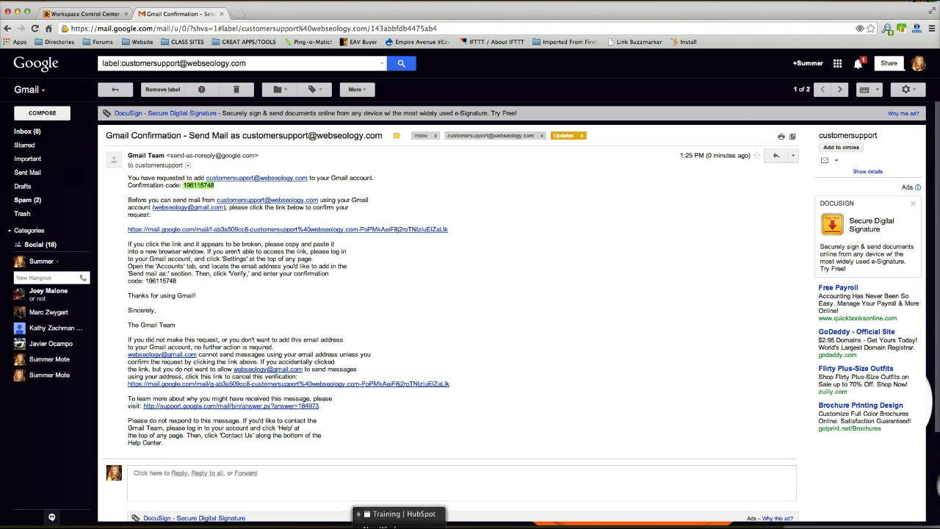
pyautogui.click(402, 513)
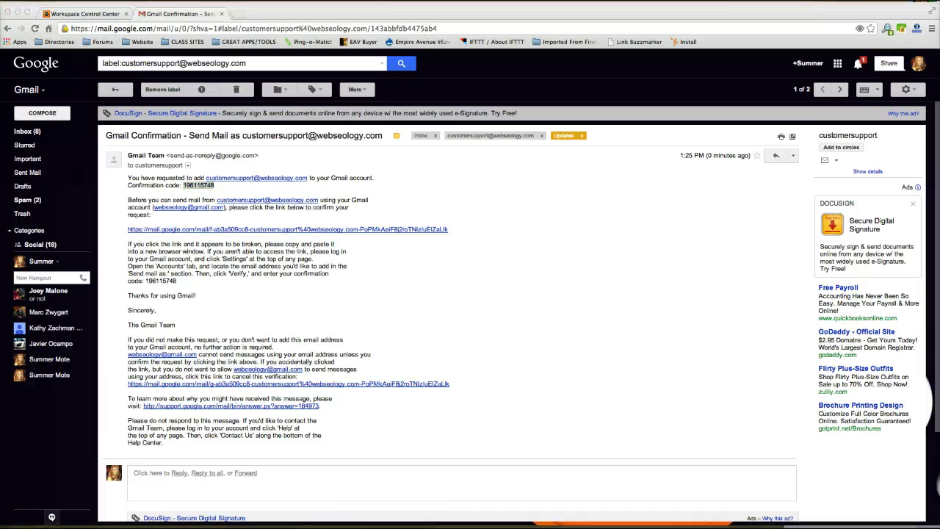
pyautogui.rightClick(389, 524)
pyautogui.click(360, 504)
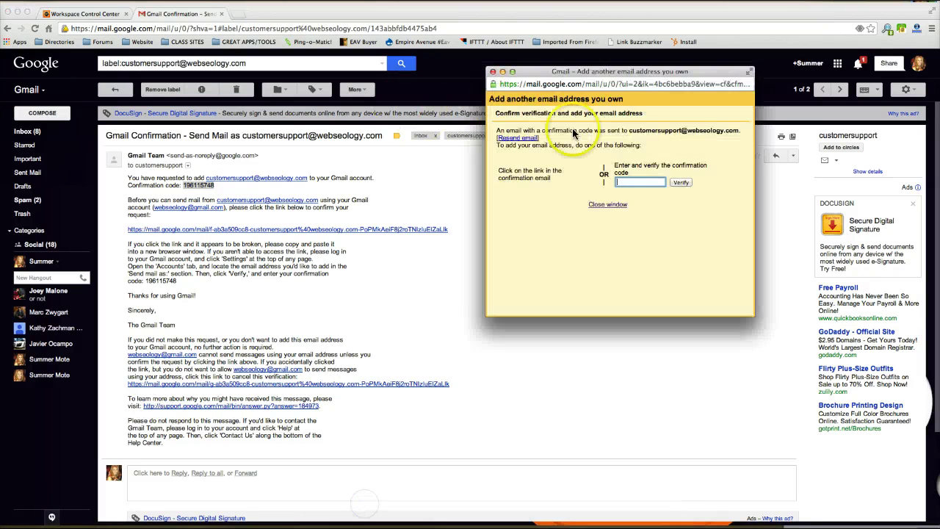
pyautogui.click(439, 284)
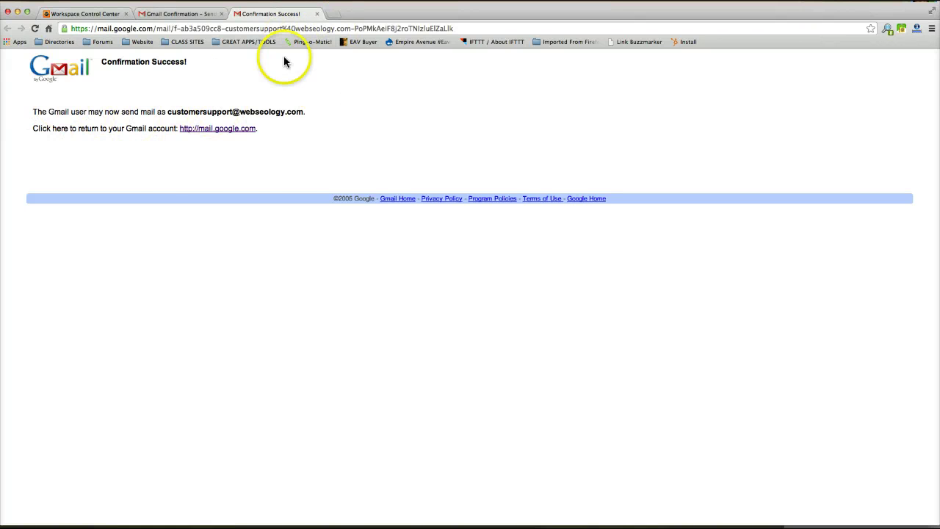
pyautogui.click(175, 14)
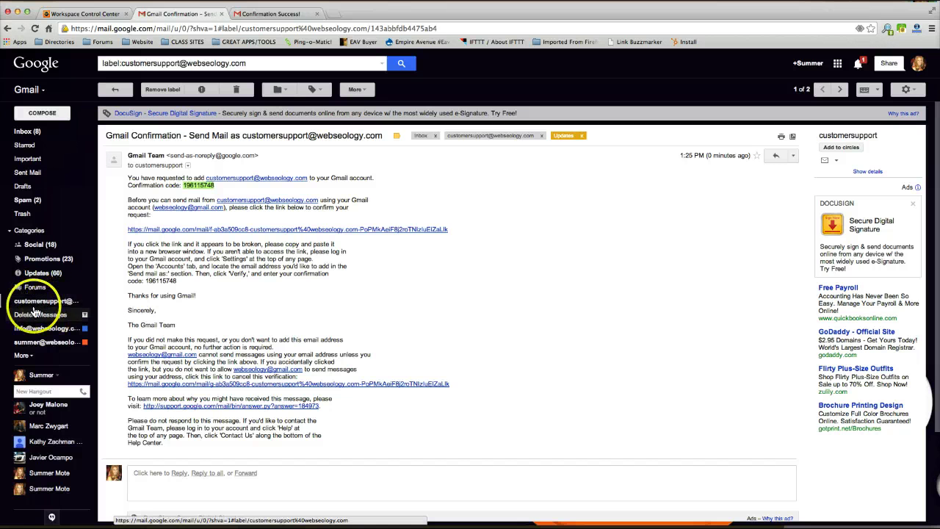
pyautogui.click(46, 301)
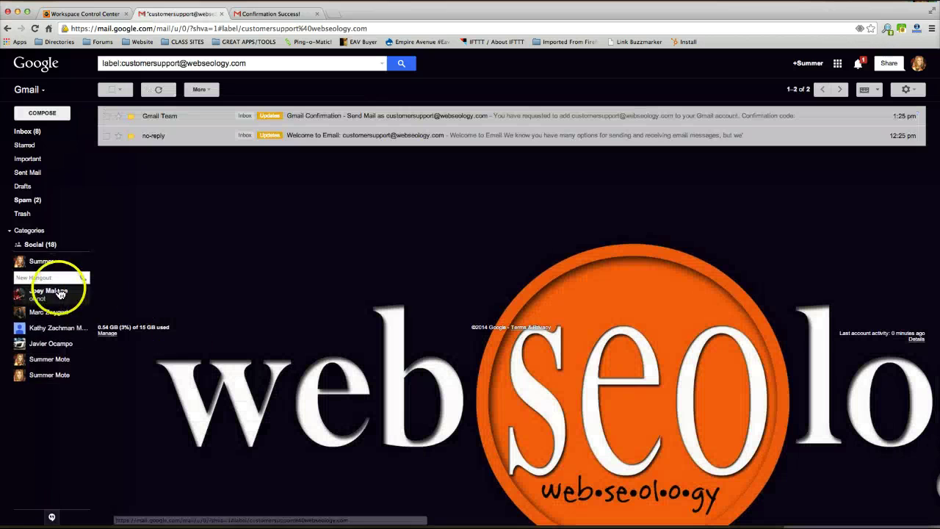
pyautogui.moveTo(62, 271)
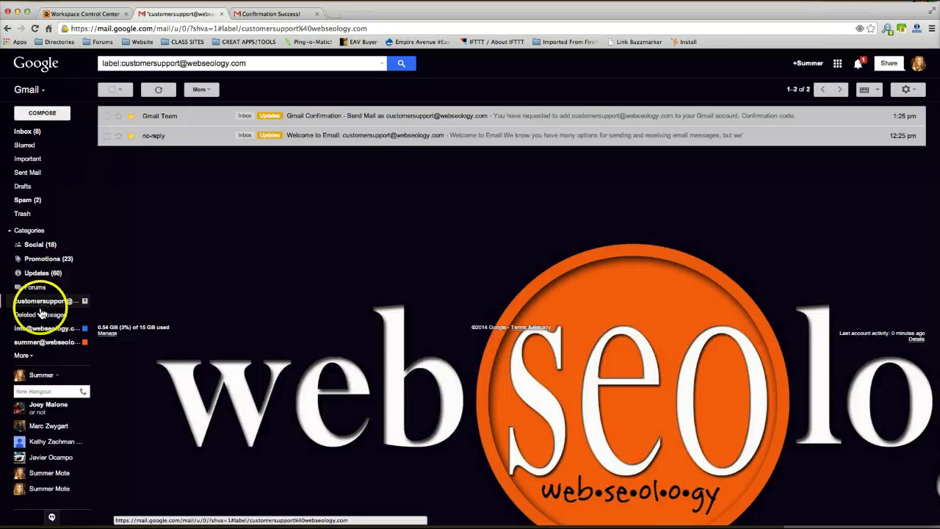
pyautogui.click(39, 328)
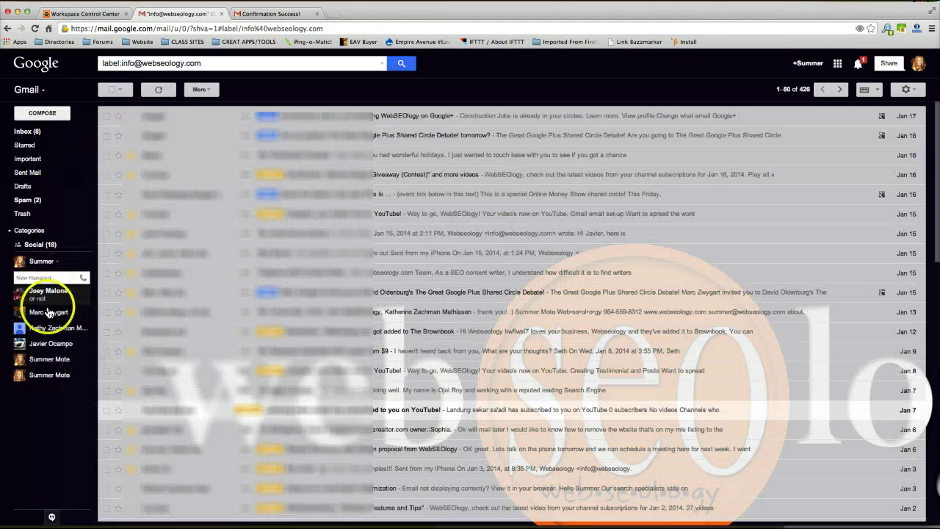
pyautogui.moveTo(57, 199)
pyautogui.click(49, 300)
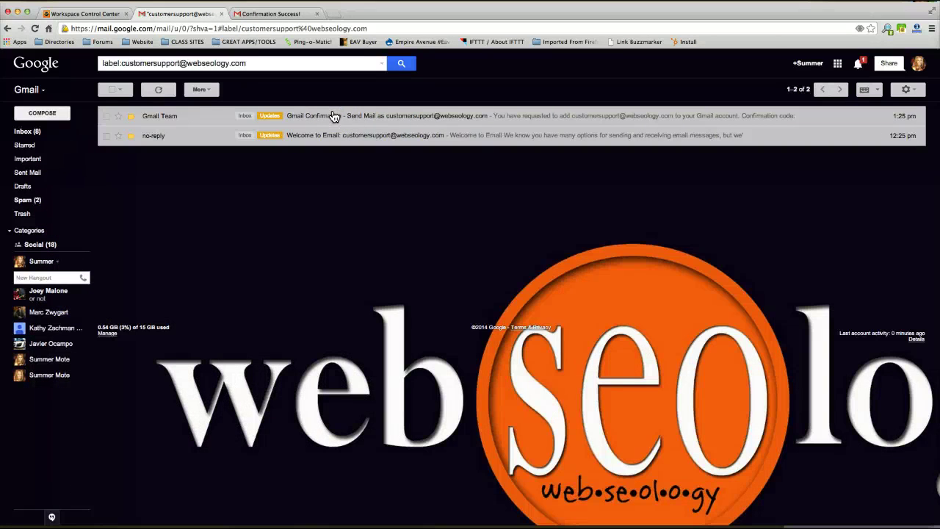
pyautogui.click(466, 116)
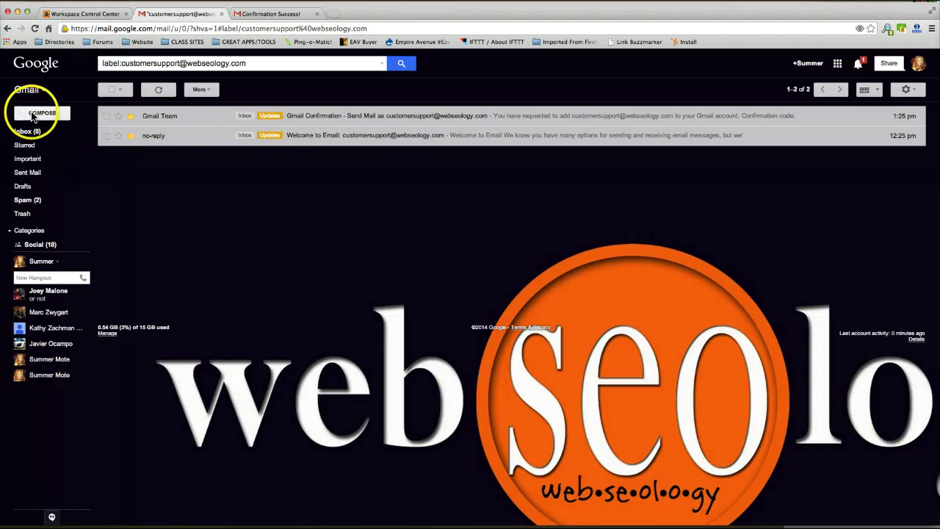
# Start a new message, check its sender list, and reload Gmail to refresh sender addresses
pyautogui.click(39, 113)
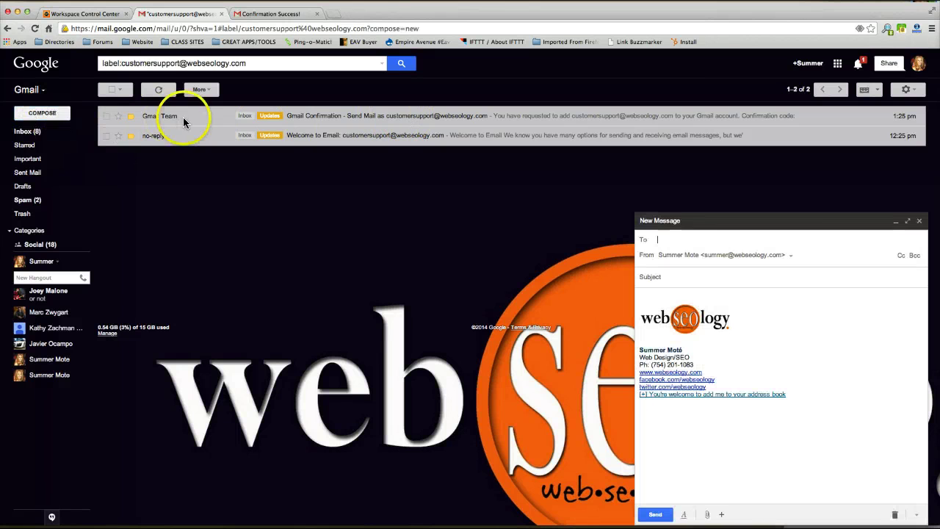
pyautogui.click(790, 256)
pyautogui.click(772, 173)
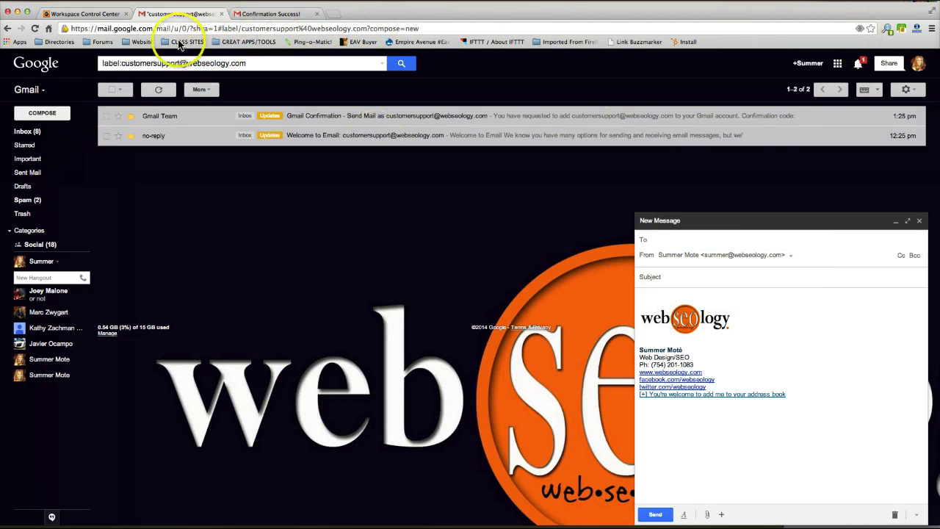
pyautogui.click(34, 28)
pyautogui.click(379, 197)
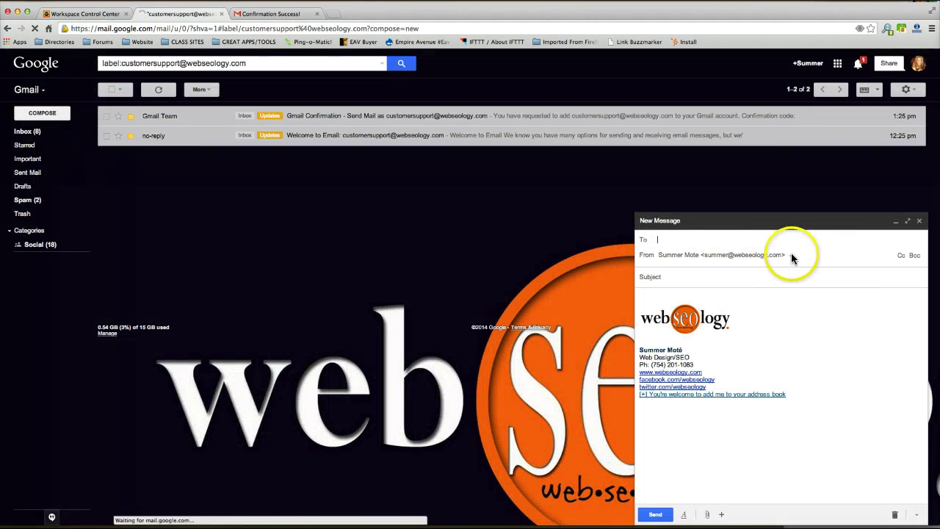
pyautogui.click(791, 255)
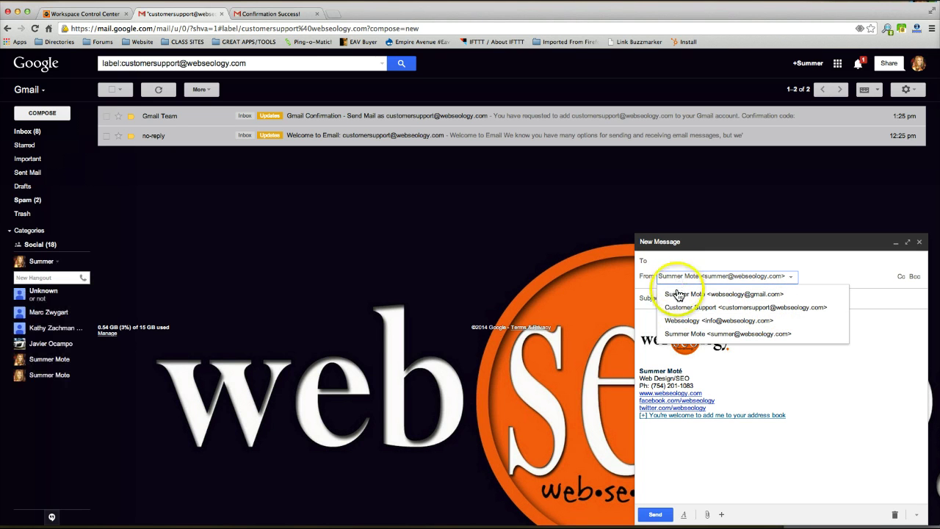
pyautogui.click(678, 296)
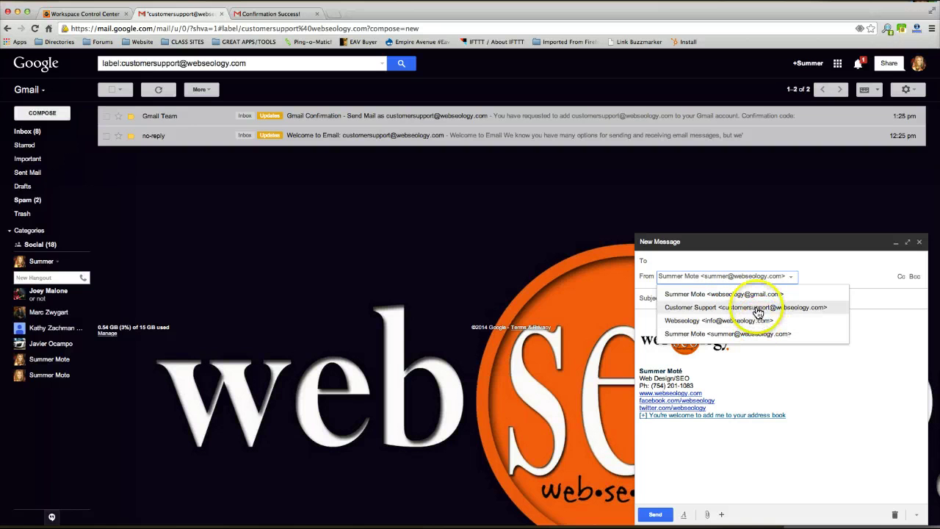
pyautogui.click(815, 269)
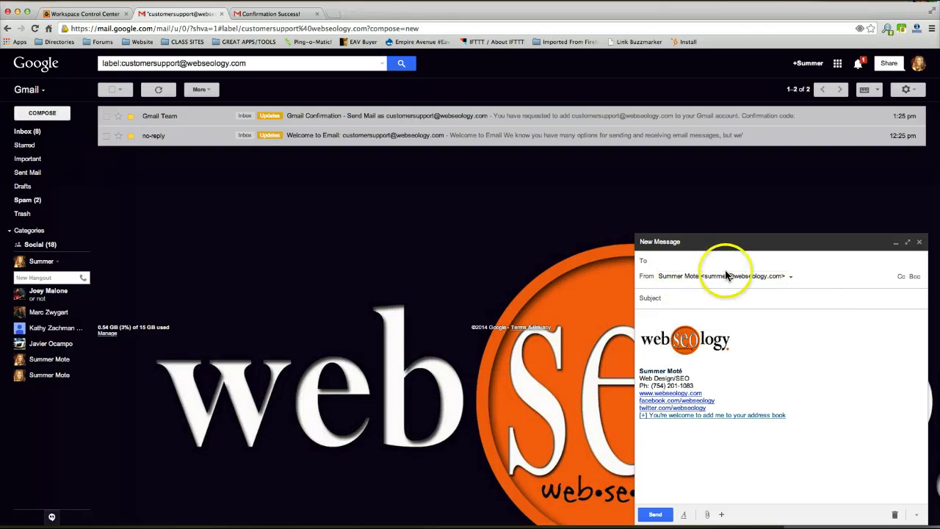
pyautogui.click(791, 275)
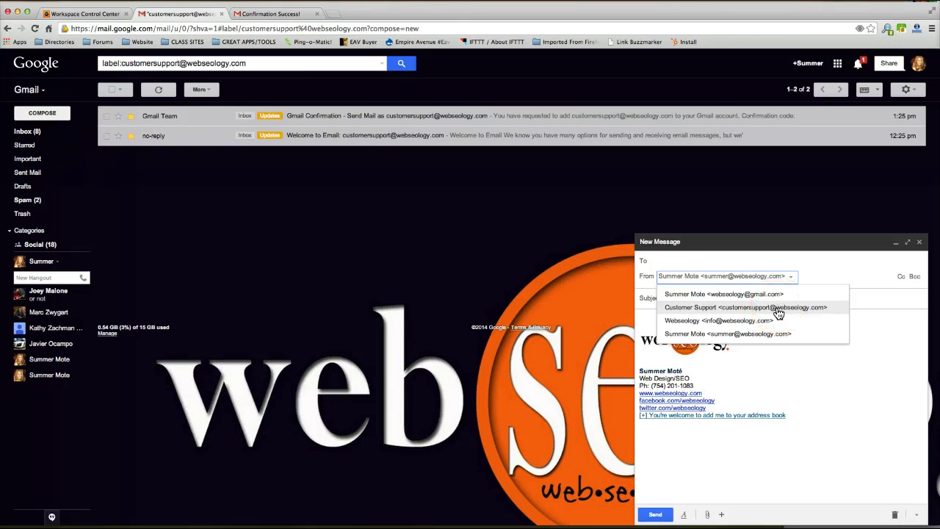
pyautogui.click(791, 308)
pyautogui.click(796, 311)
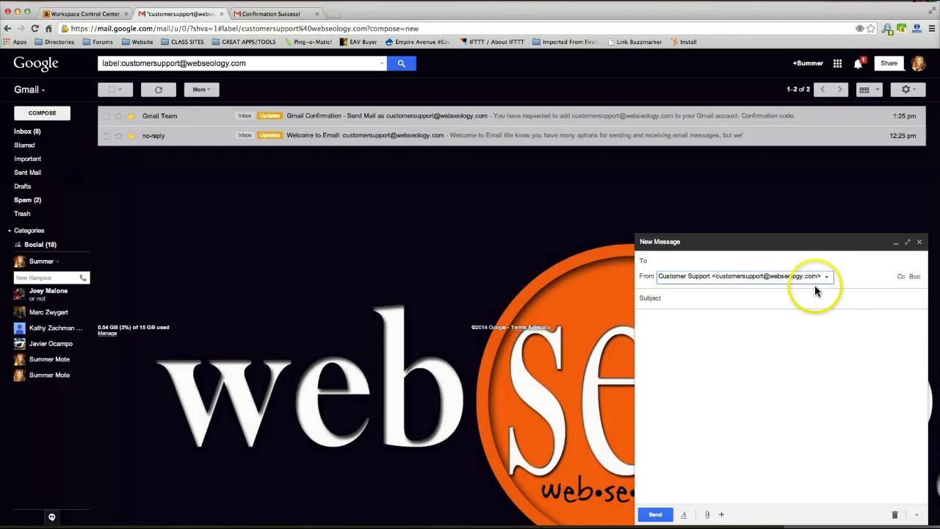
pyautogui.moveTo(721, 514)
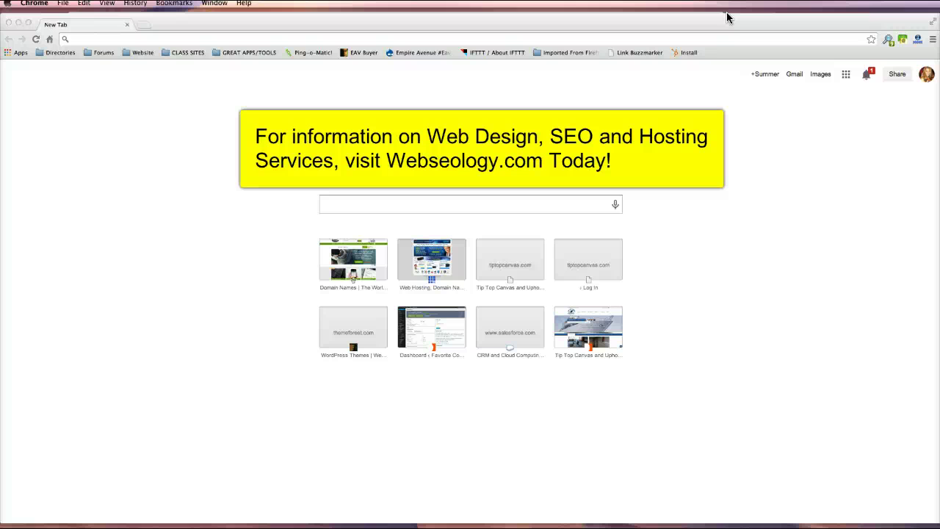
# Open a new Chrome tab showing the Google search page
pyautogui.click(803, 309)
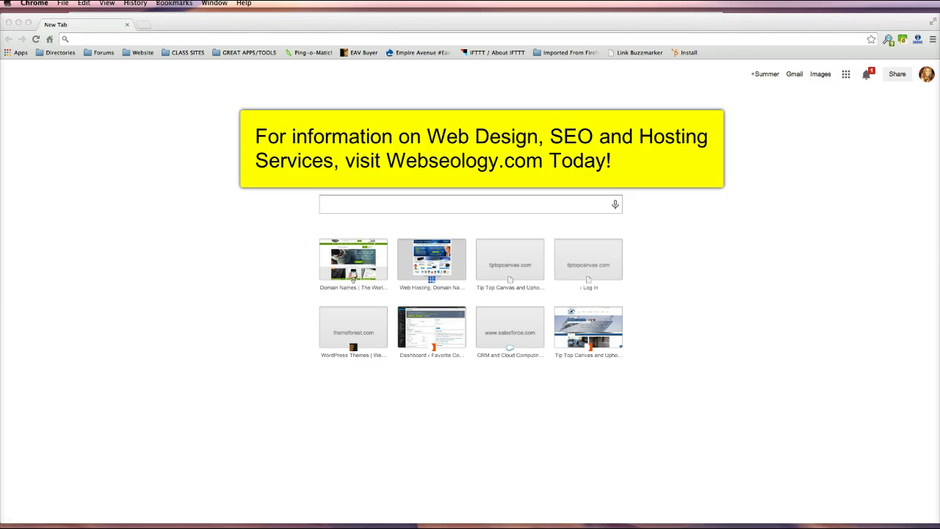